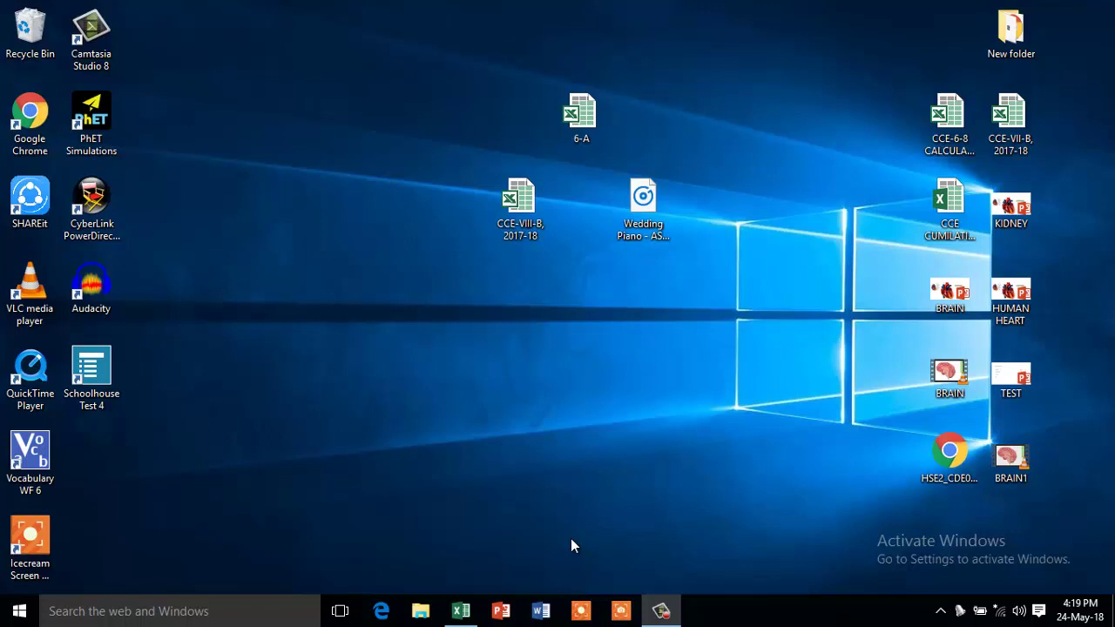
Step: Open the CCE-VIII-B, 2017-18 workbook and look through the student marks on the TAMI sheet
double_click(528, 220)
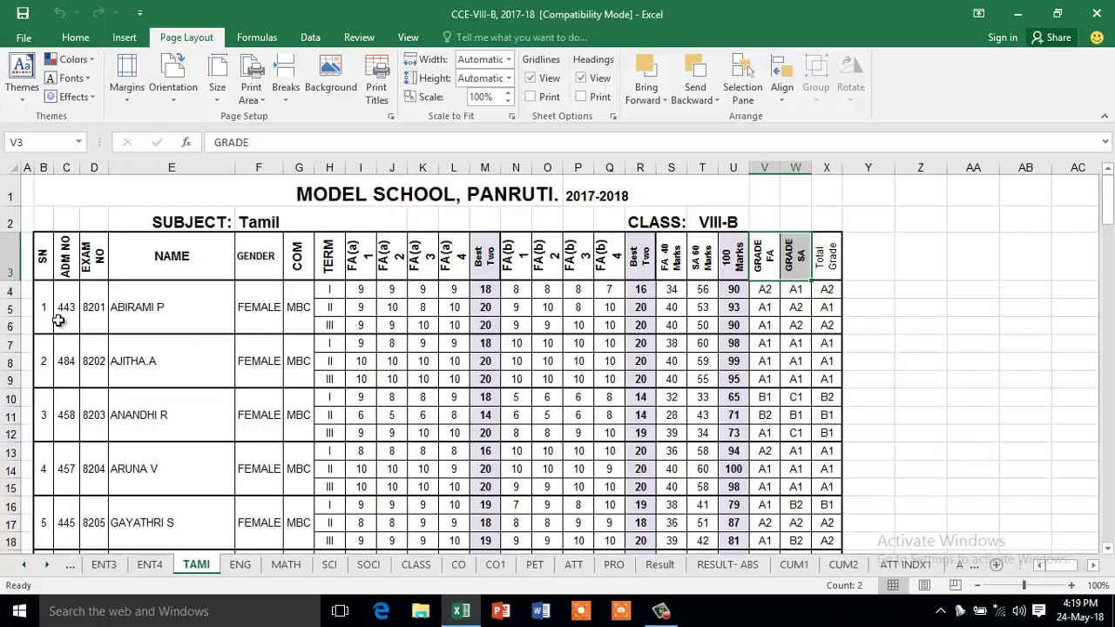
scroll(100, 324, "down", 1)
scroll(105, 327, "down", 20)
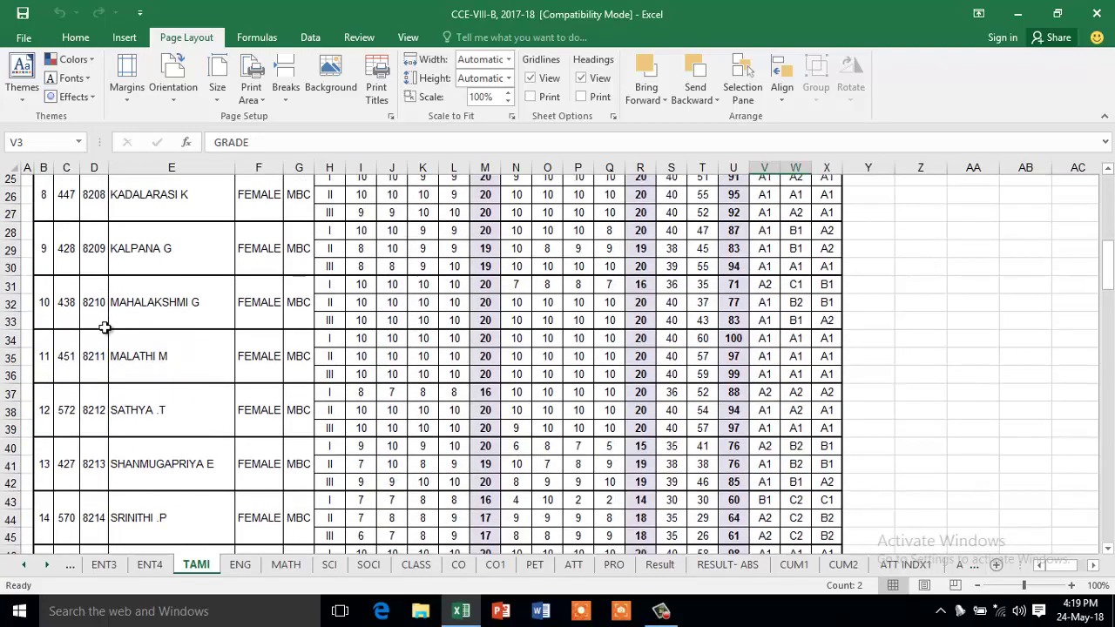
scroll(104, 328, "down", 16)
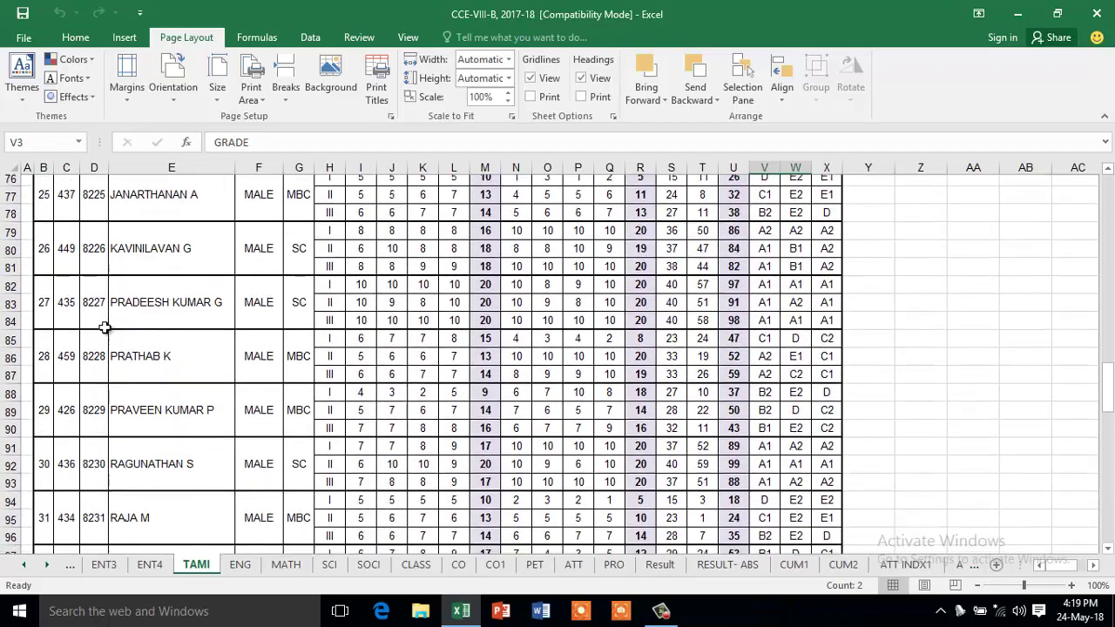
scroll(104, 328, "up", 20)
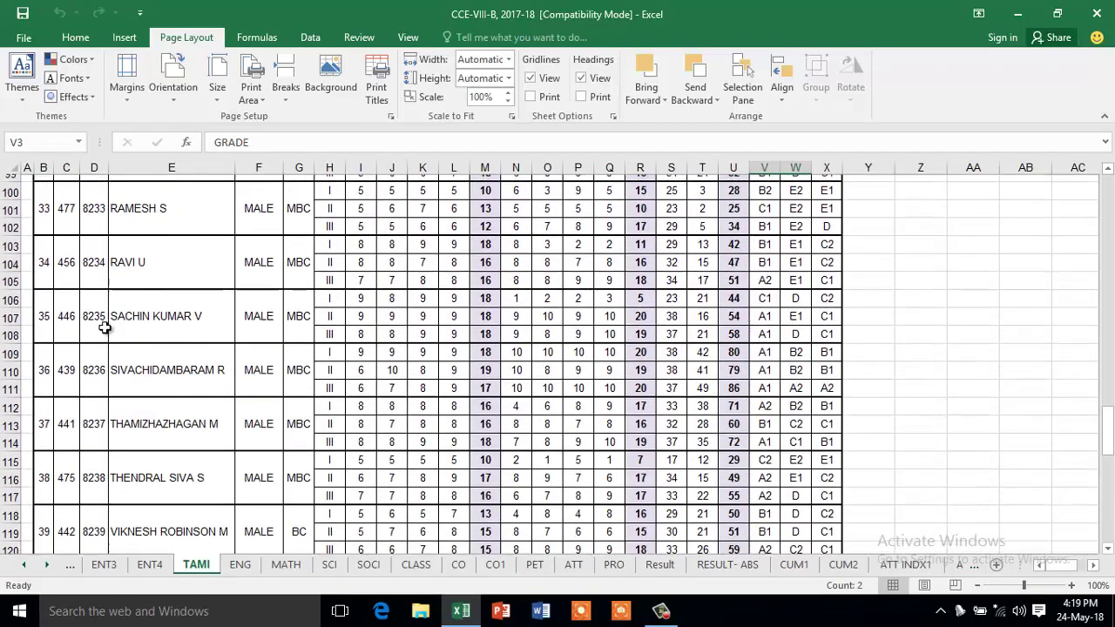
scroll(104, 328, "up", 10)
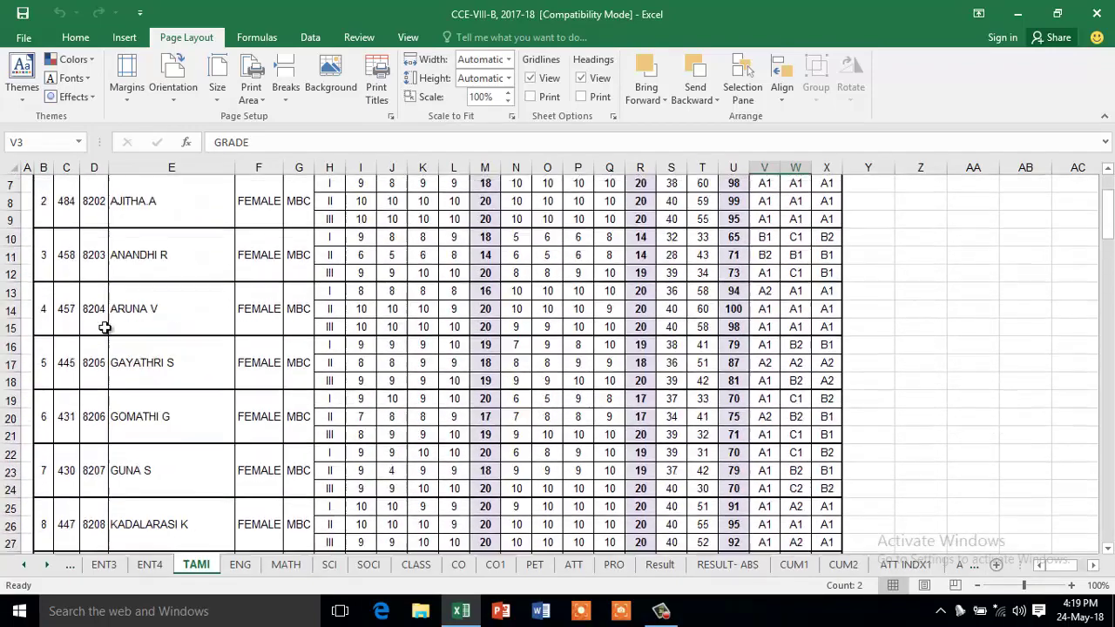
Step: Select heading rows 1 to 3, covering the school title, subject line and column headers
left_click_drag(42, 262, 73, 261)
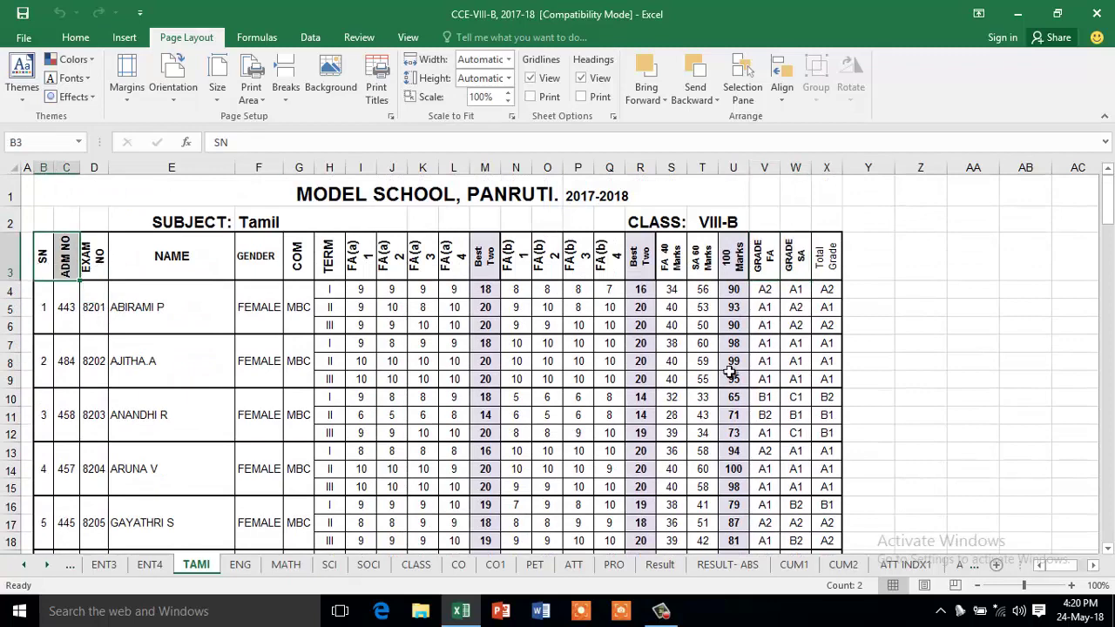
left_click(879, 255)
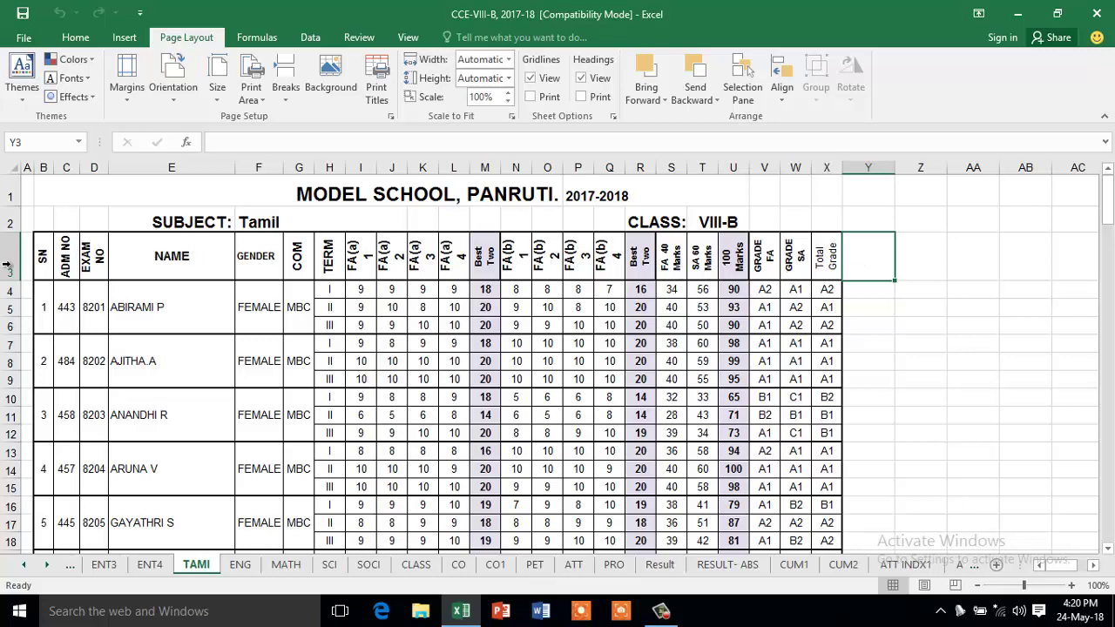
left_click_drag(13, 195, 3, 261)
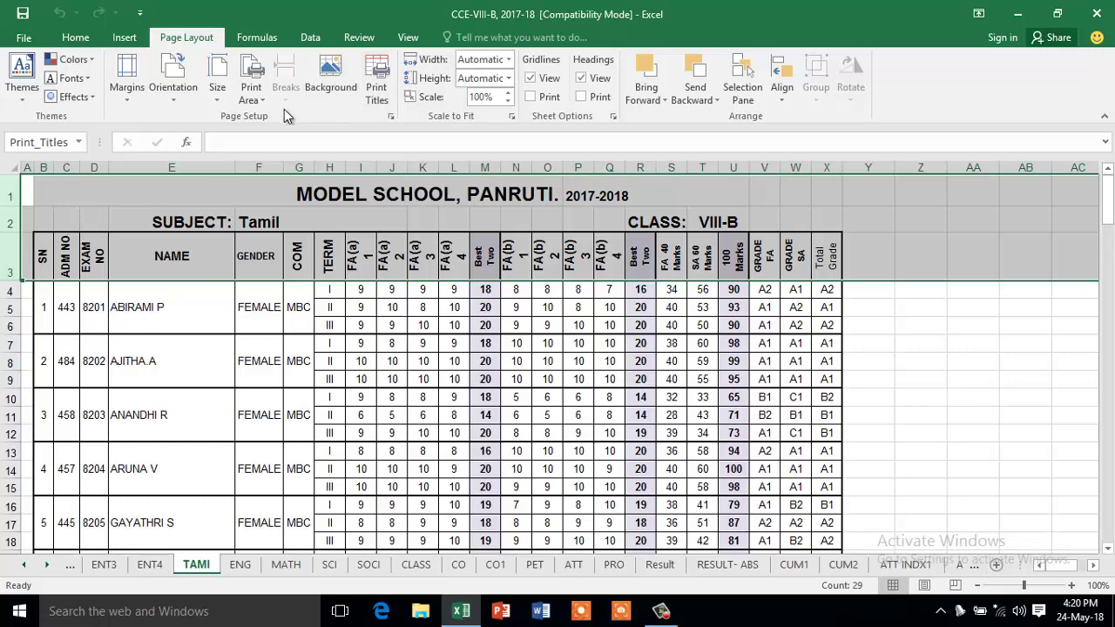
Step: Check the print preview of the Tamil mark sheet across several pages for the heading rows, and return to the sheet
key("ctrl+p")
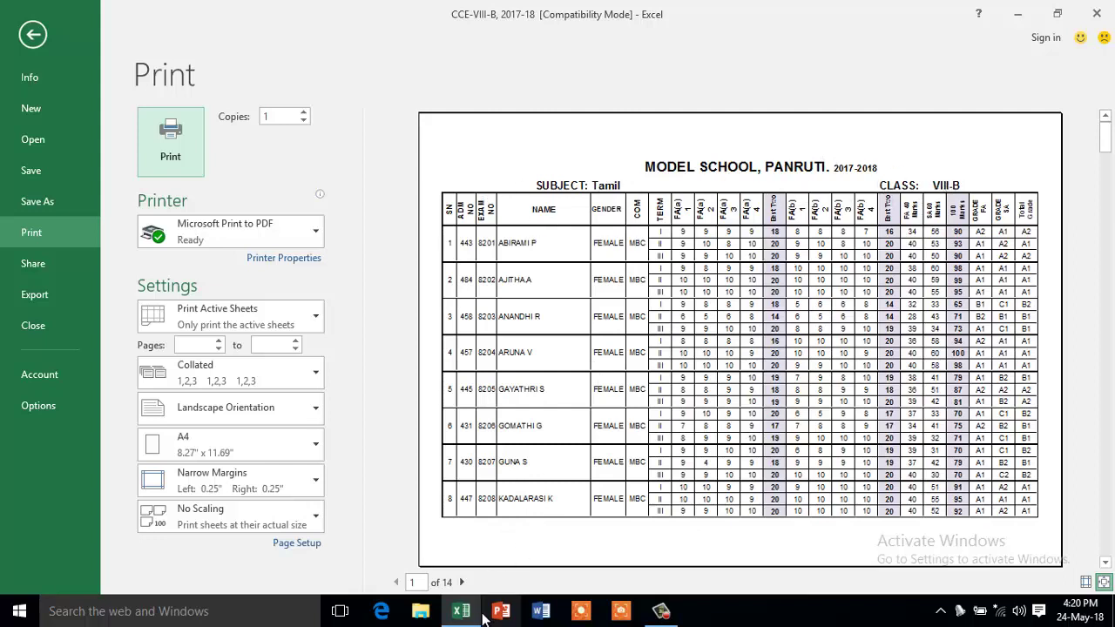
left_click(462, 582)
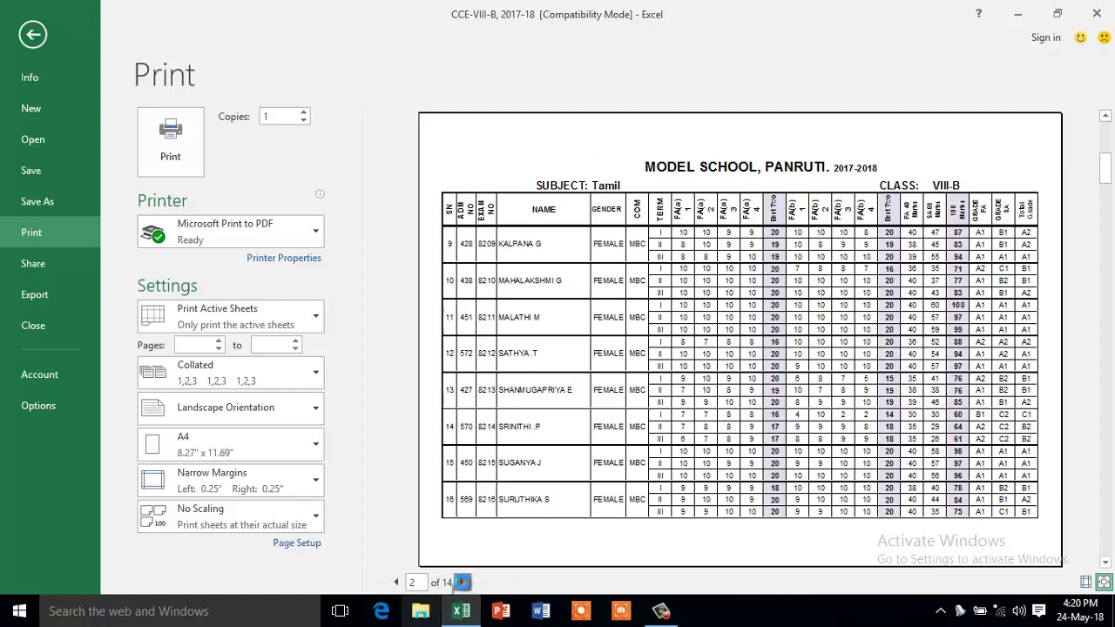
left_click(461, 582)
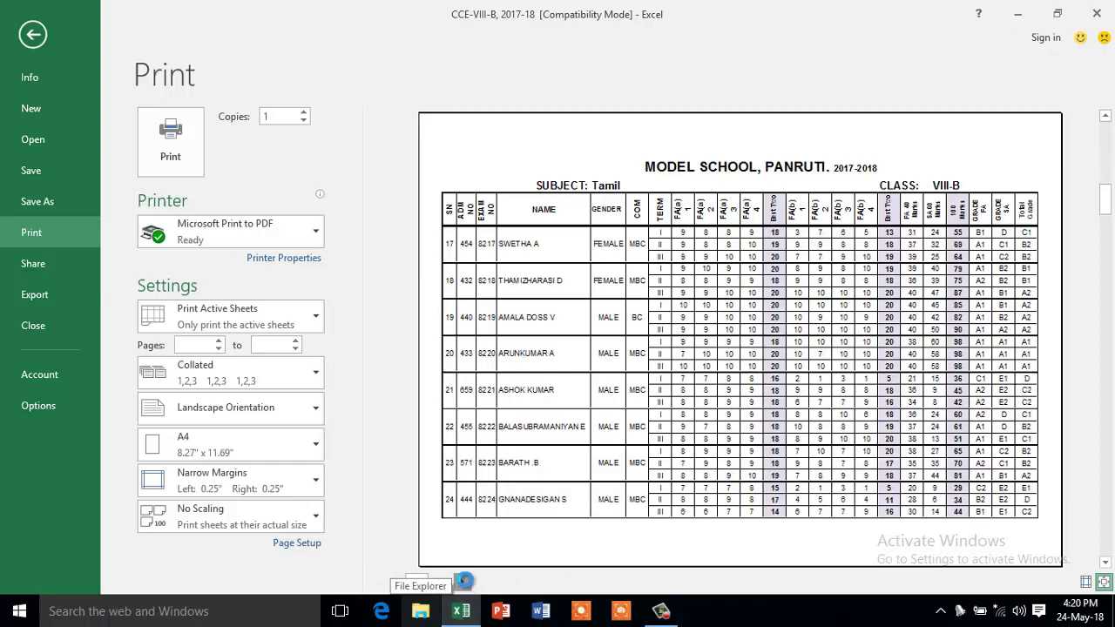
left_click(464, 583)
left_click(464, 583)
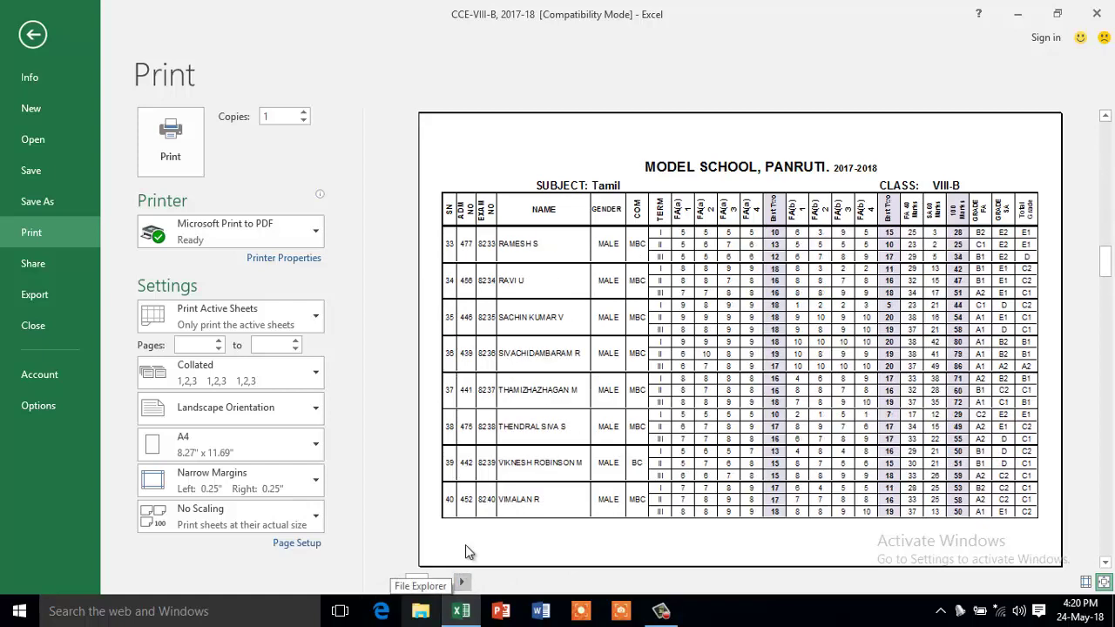
left_click(34, 41)
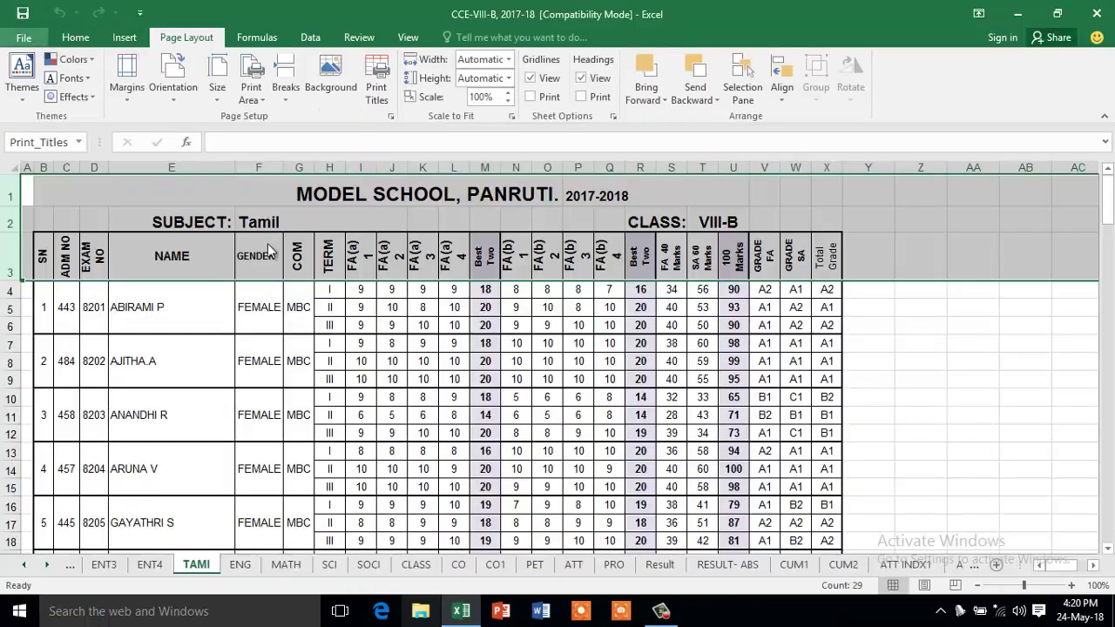
Step: Remove the rows to repeat at top from the sheet's print titles and deselect the heading rows
scroll(245, 366, "down", 3)
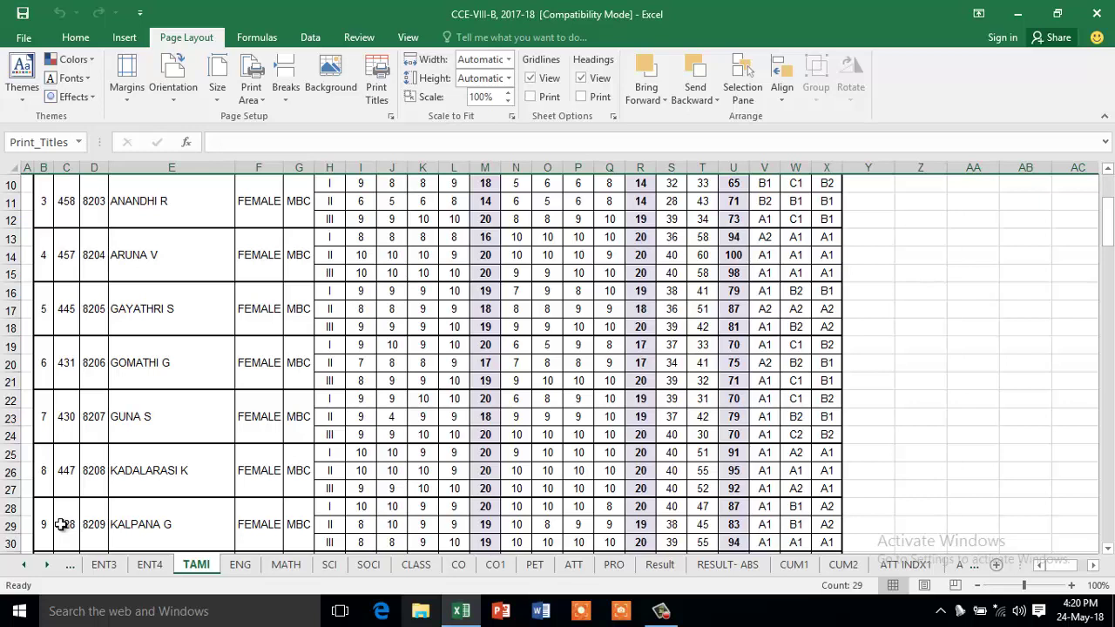
scroll(60, 524, "up", 3)
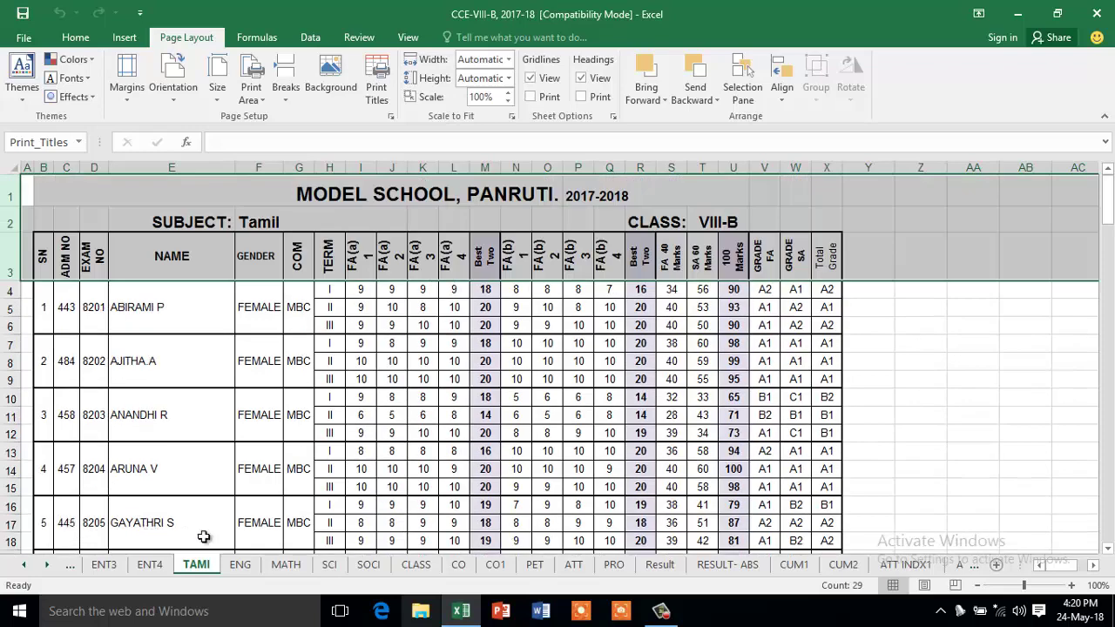
left_click(378, 88)
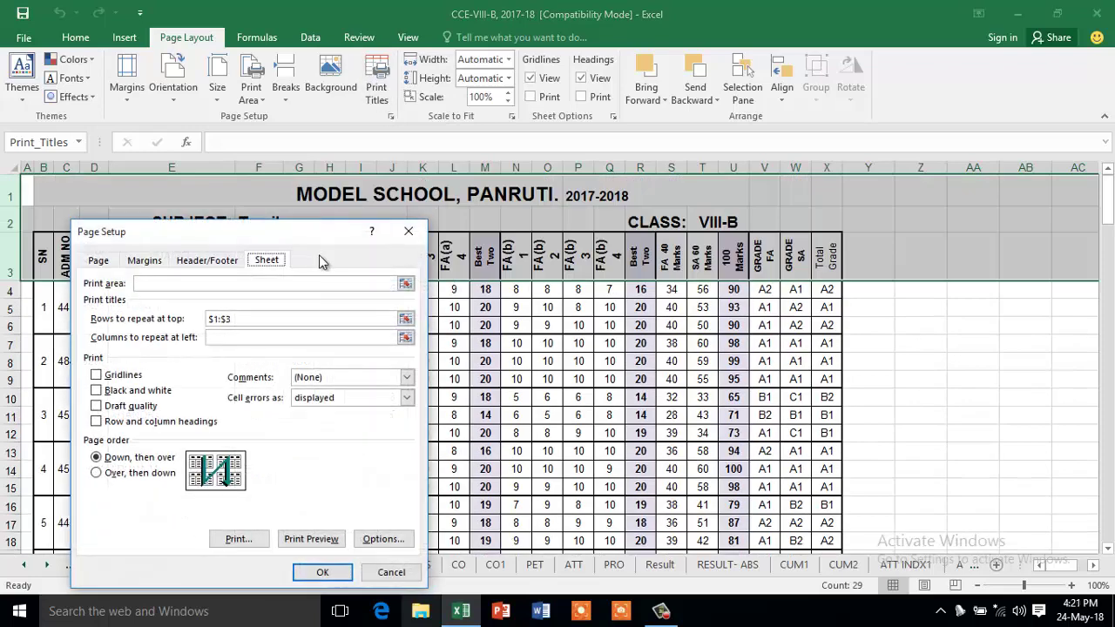
left_click(211, 319)
double_click(211, 319)
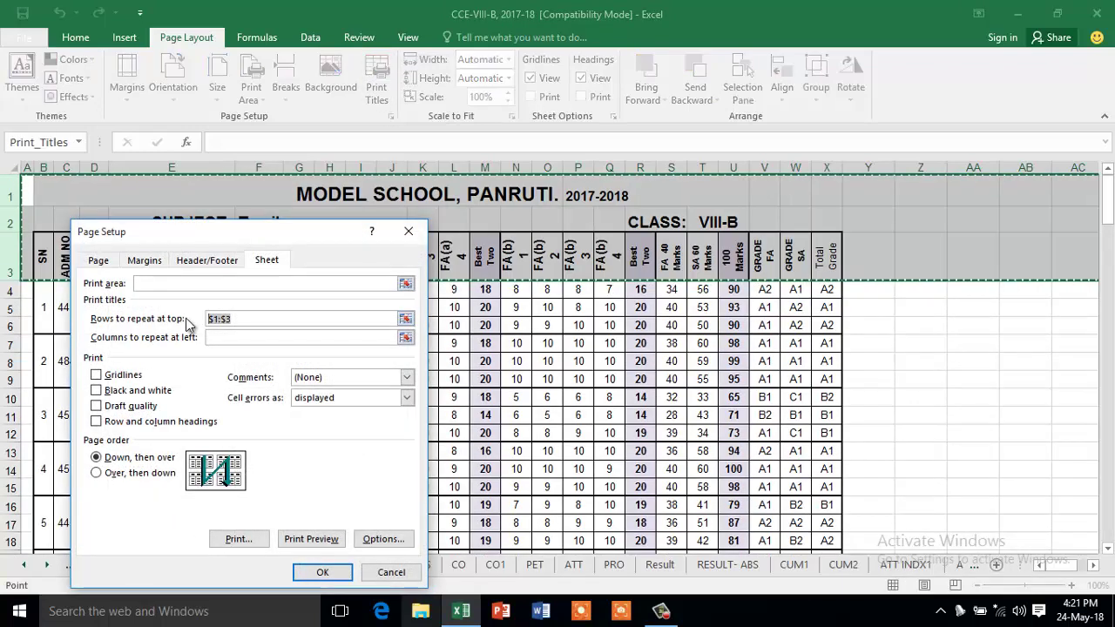
key("BackSpace")
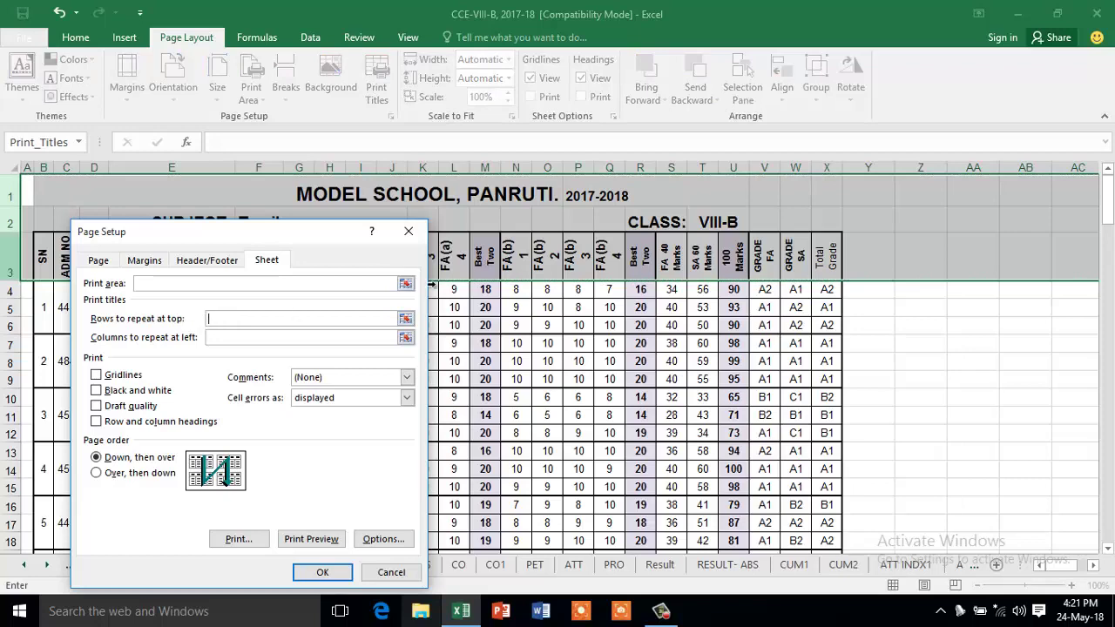
left_click(325, 574)
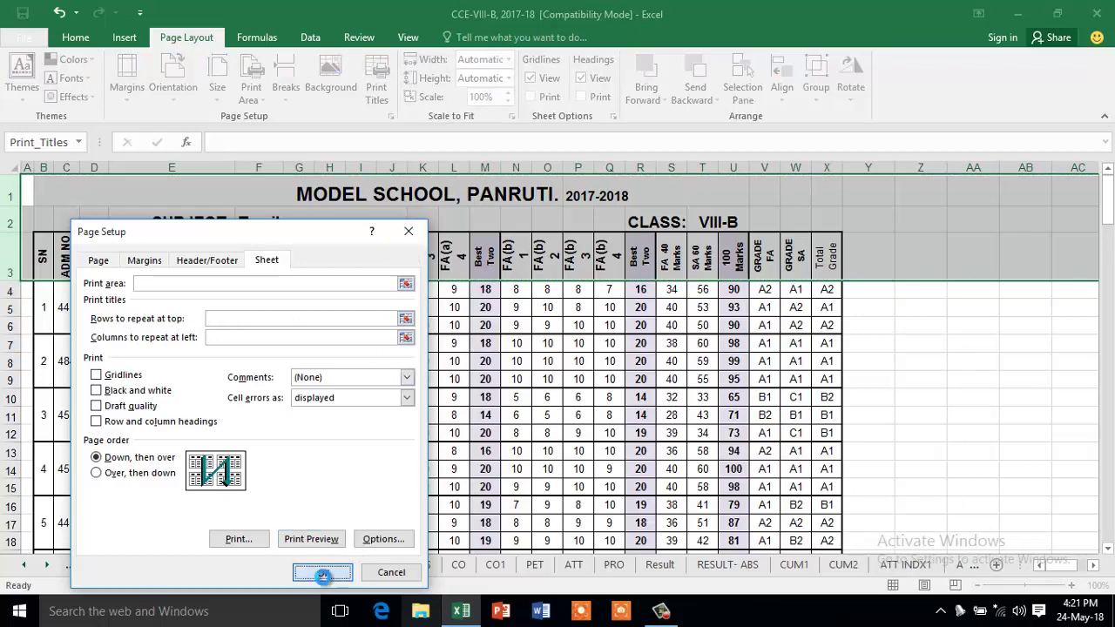
left_click(917, 411)
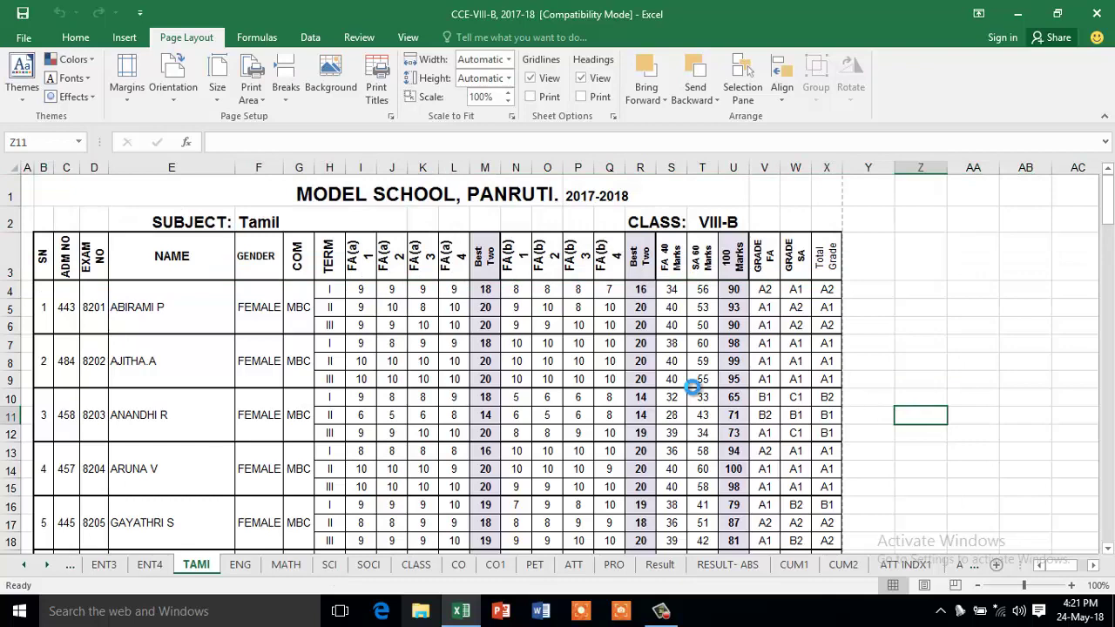
Step: Preview the printout without print titles, check the second page for headings, and return to the sheet
key("ctrl+p")
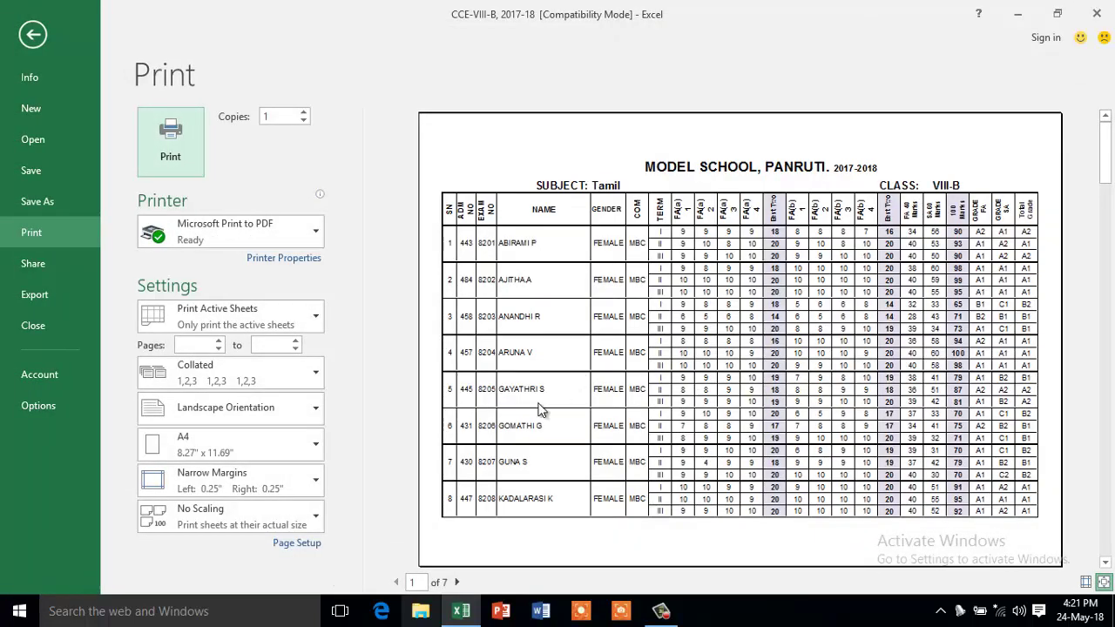
left_click(456, 582)
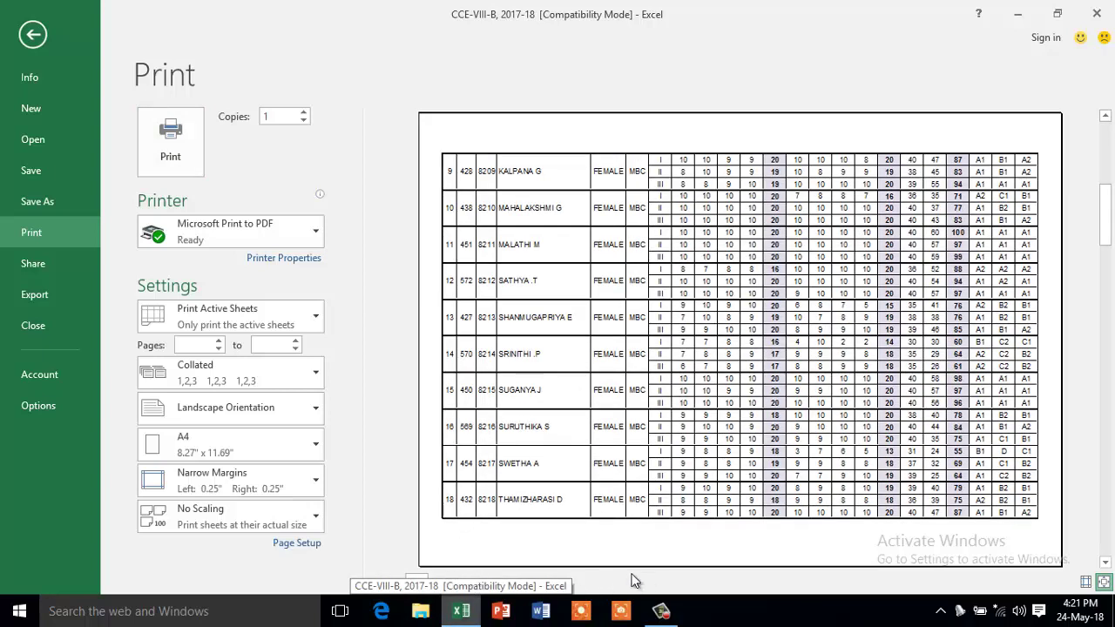
left_click(460, 582)
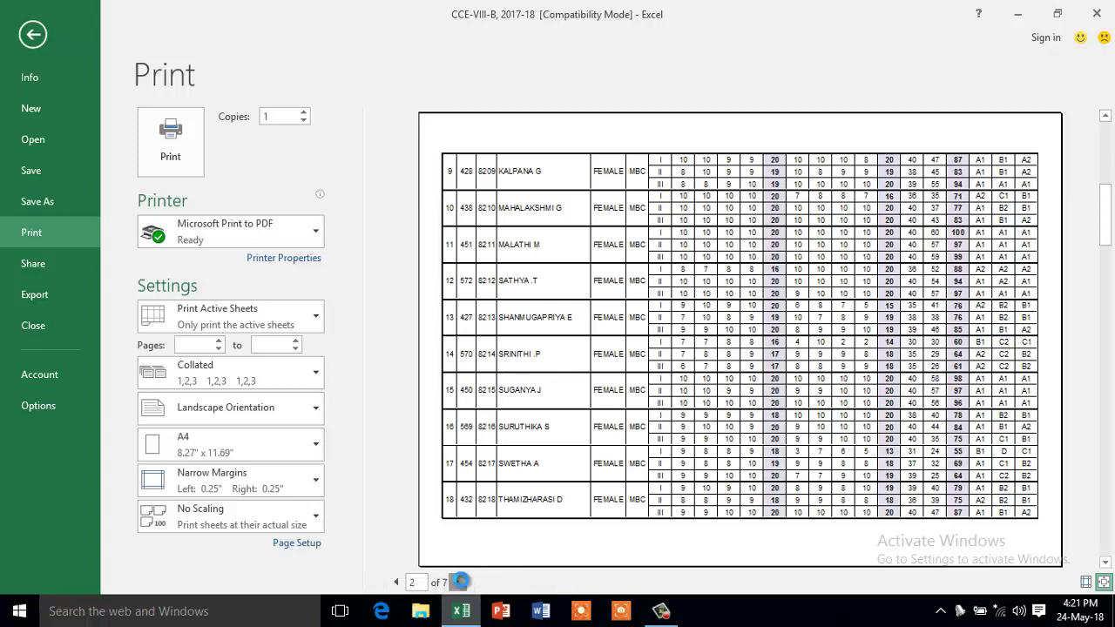
left_click(33, 35)
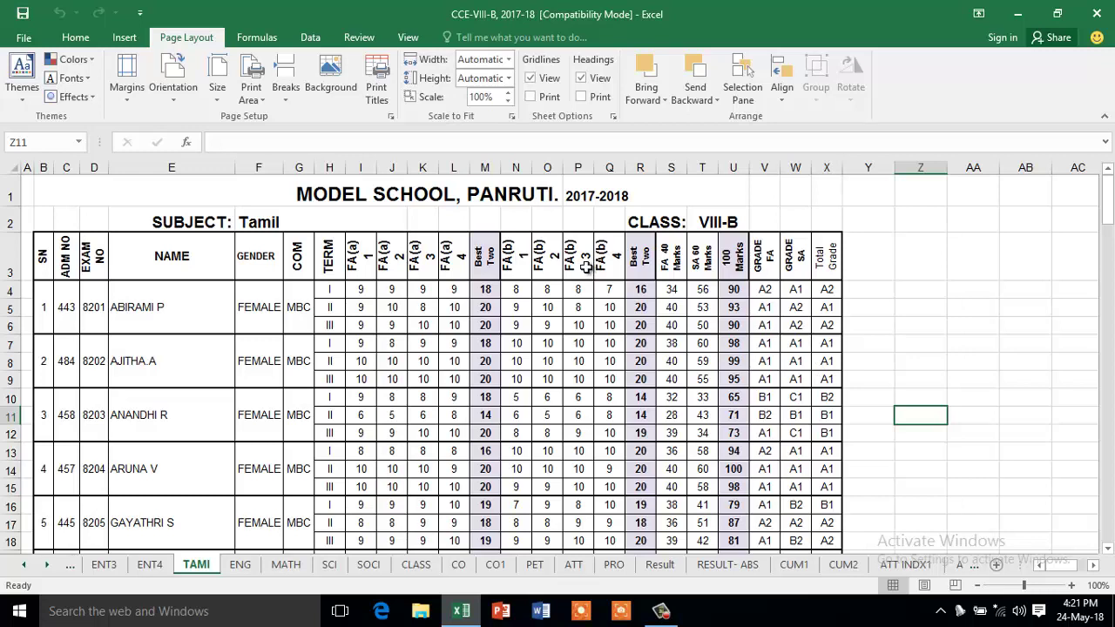
Step: Set rows $1:$3 of the TAMI sheet as the print title rows to repeat at top
left_click(76, 38)
left_click(196, 39)
left_click(376, 89)
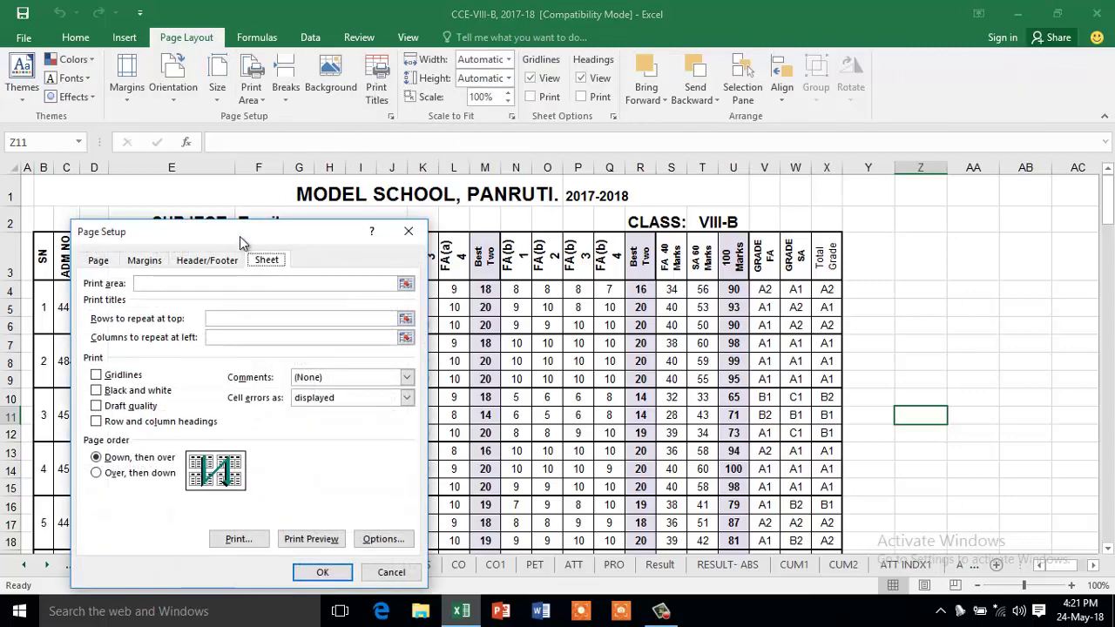
left_click_drag(239, 230, 800, 271)
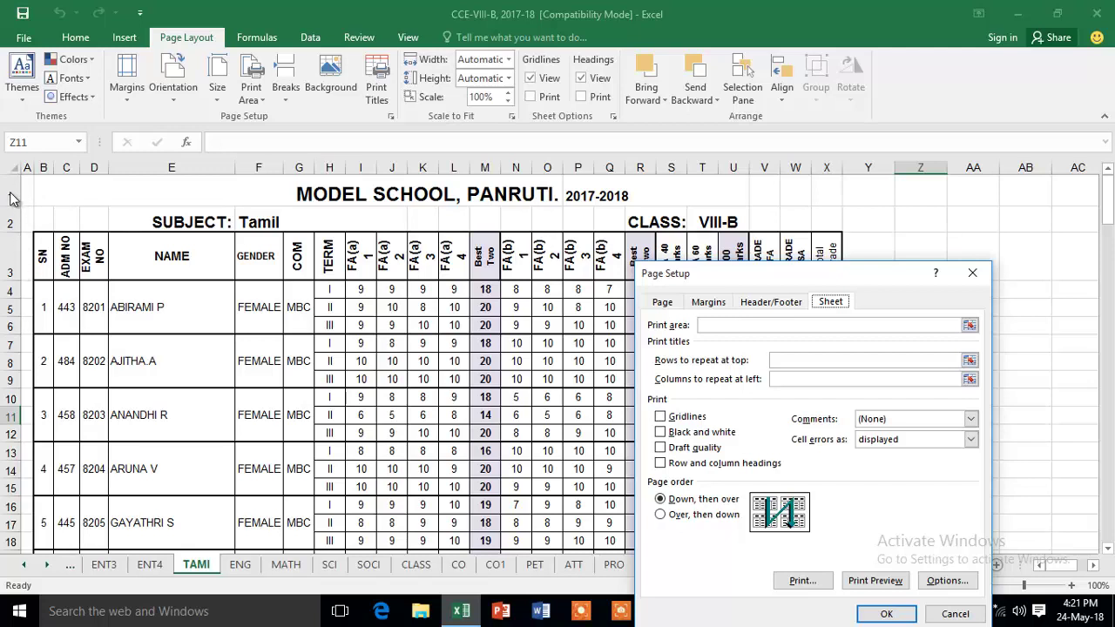
left_click(798, 357)
left_click(790, 360)
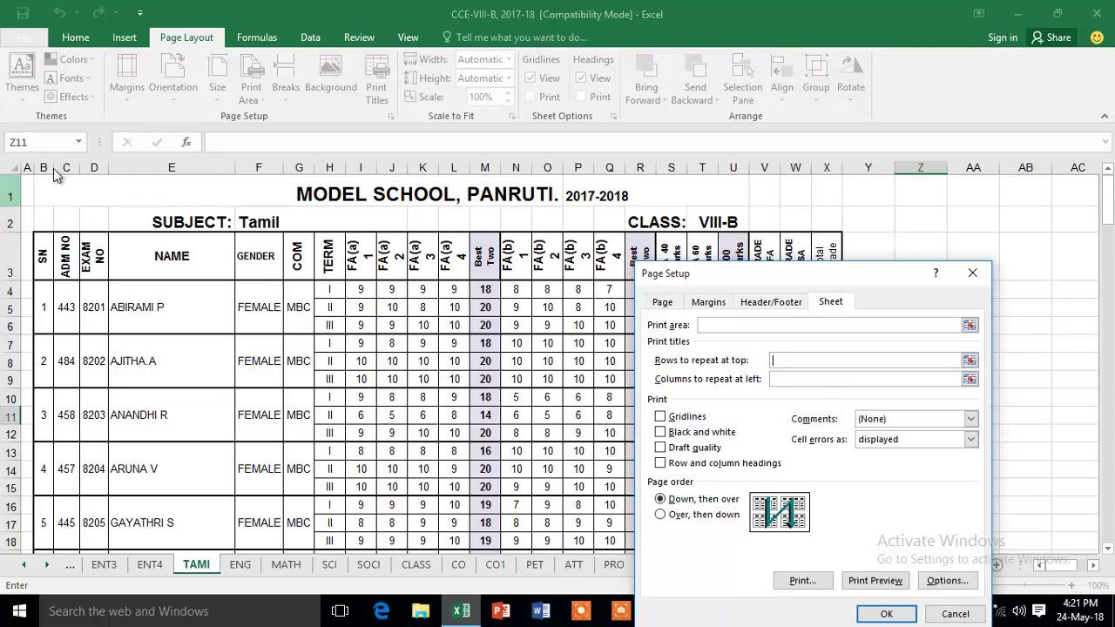
left_click_drag(8, 196, 8, 261)
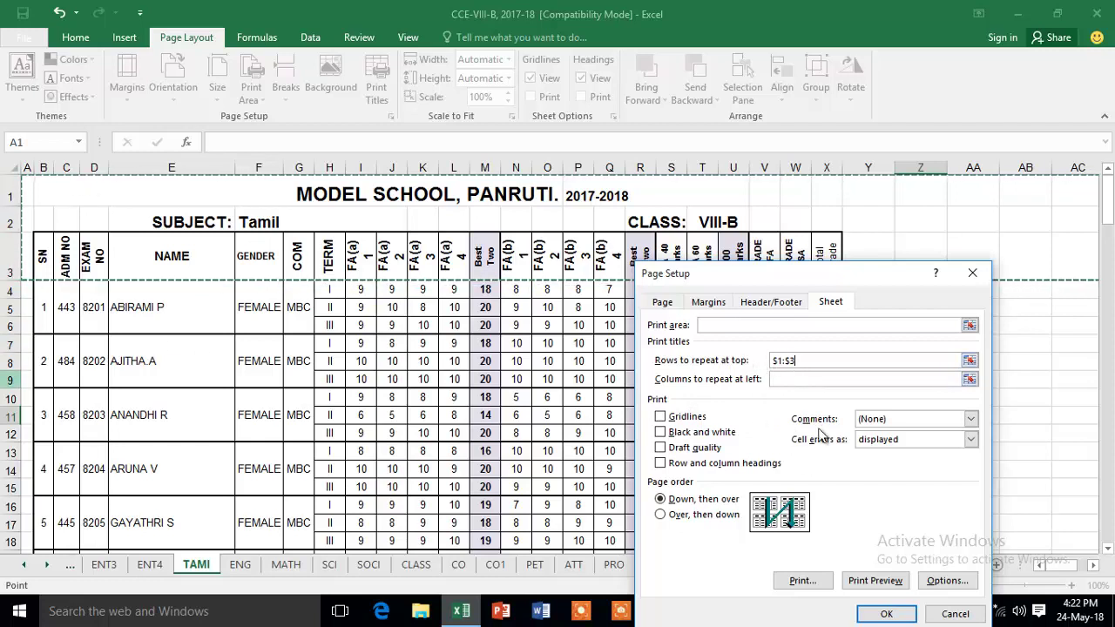
left_click(882, 615)
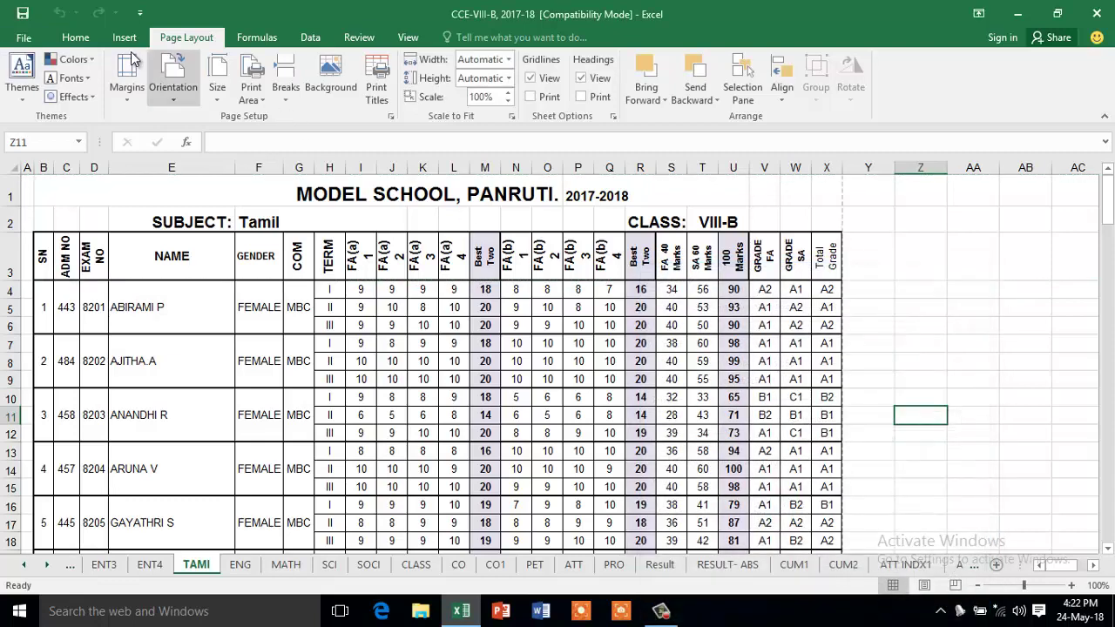
Step: Preview the printout again and check pages 2 and 3 for the repeated heading rows
left_click(126, 57)
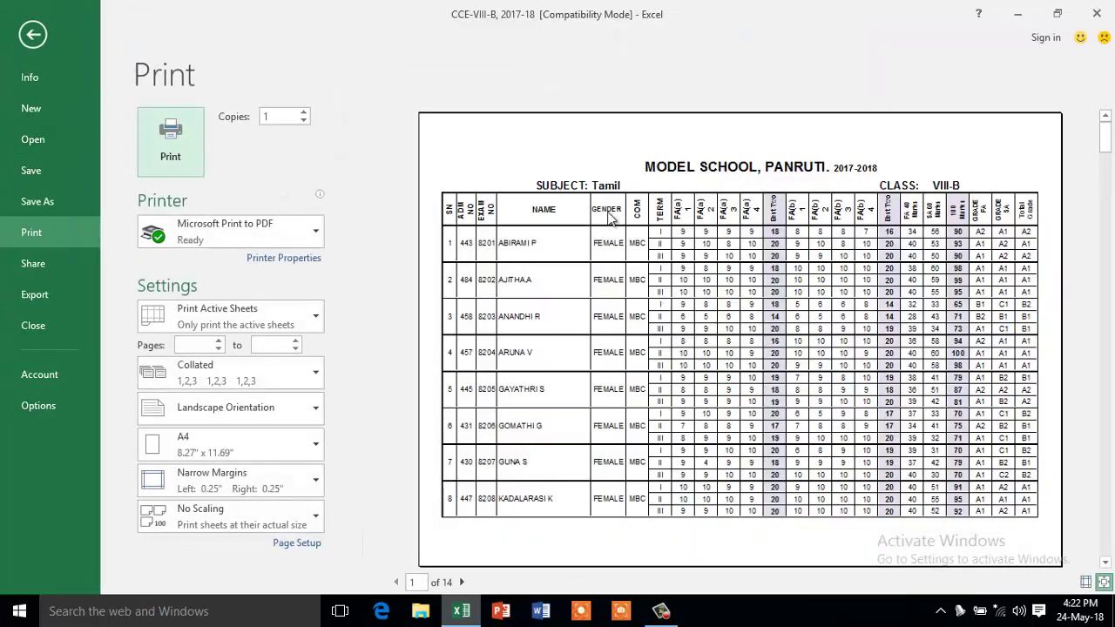
left_click(462, 582)
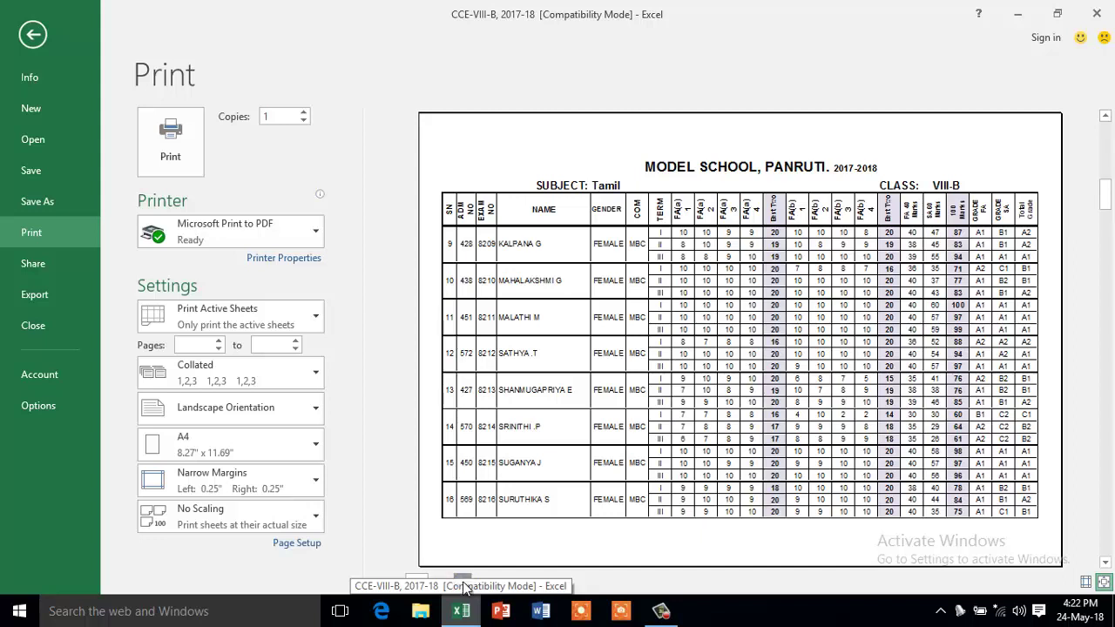
left_click(463, 582)
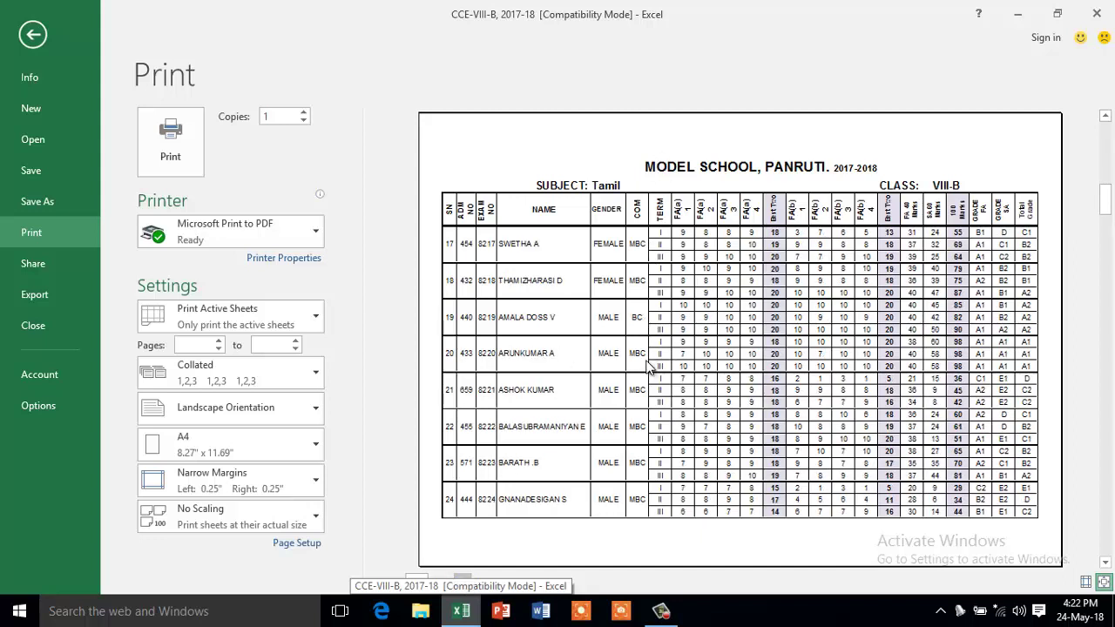